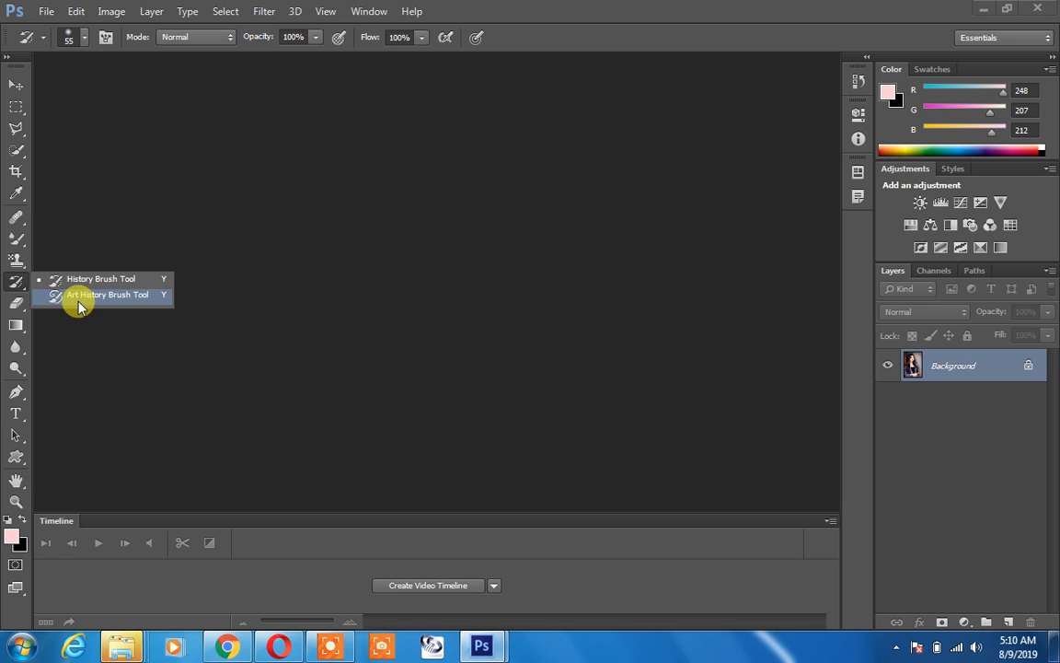
Step: Show the open portrait photo in its floating window and reposition it near the middle of the workspace
click(265, 212)
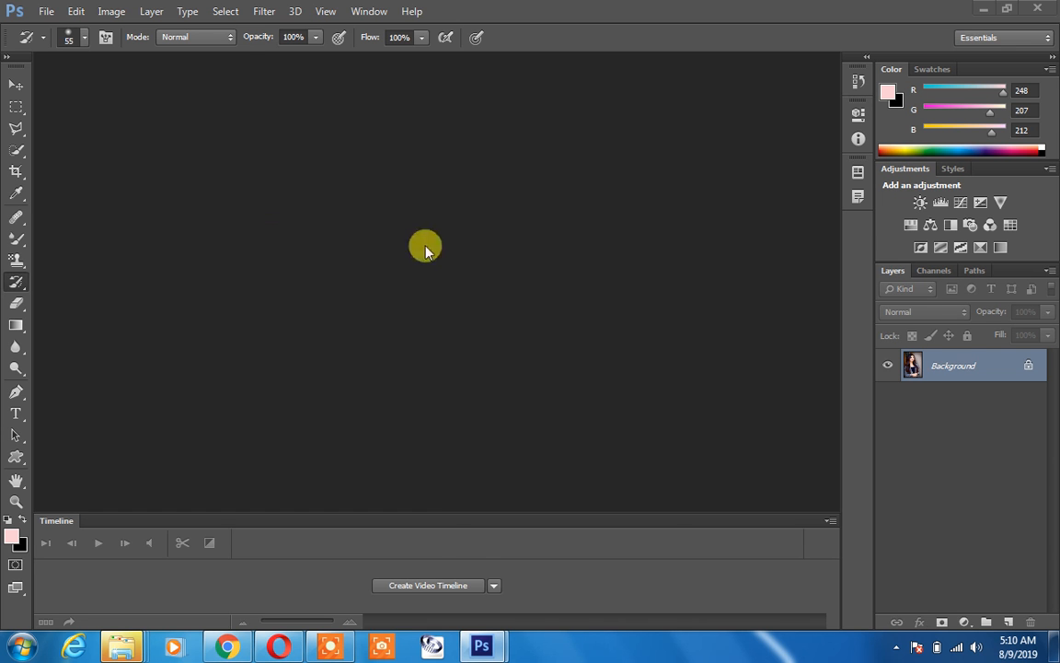
mouse_move(497, 651)
click(568, 545)
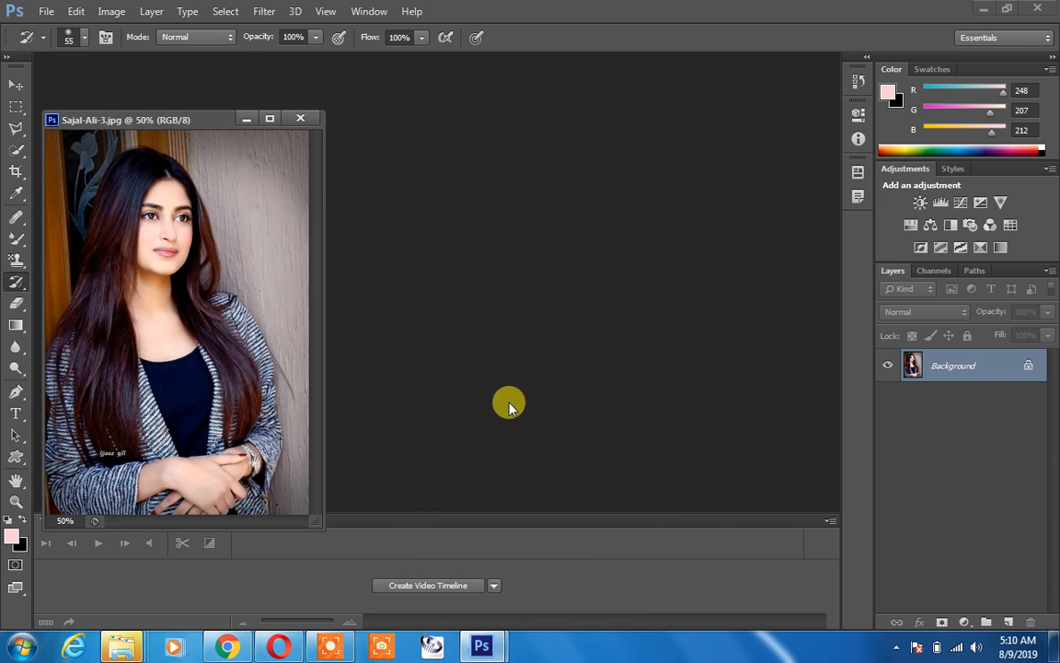
drag(181, 130, 331, 88)
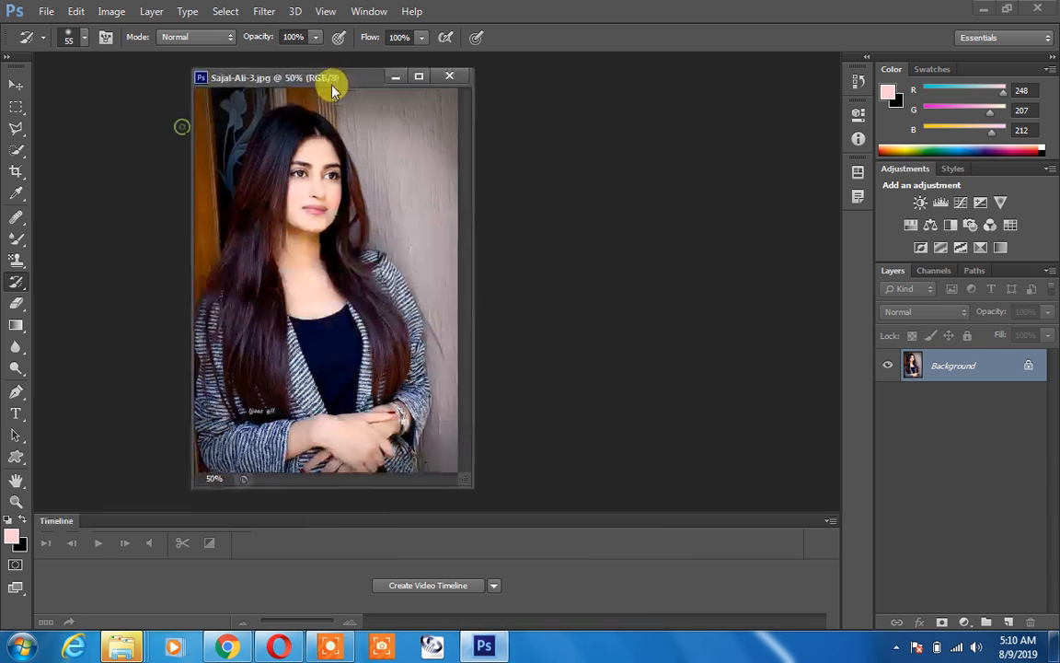
click(421, 78)
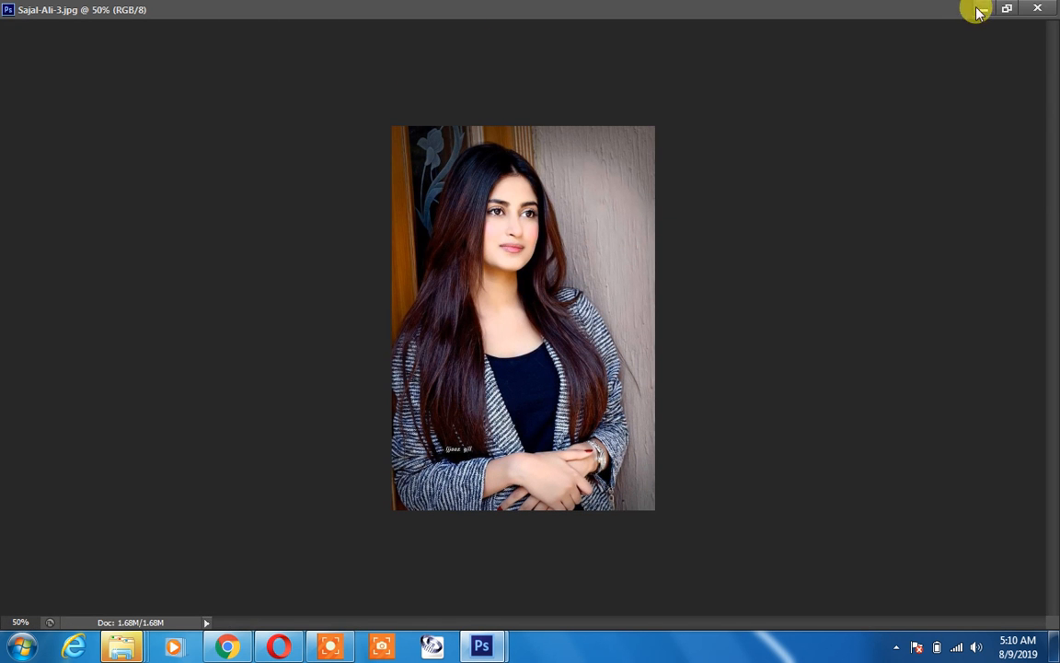
click(1006, 9)
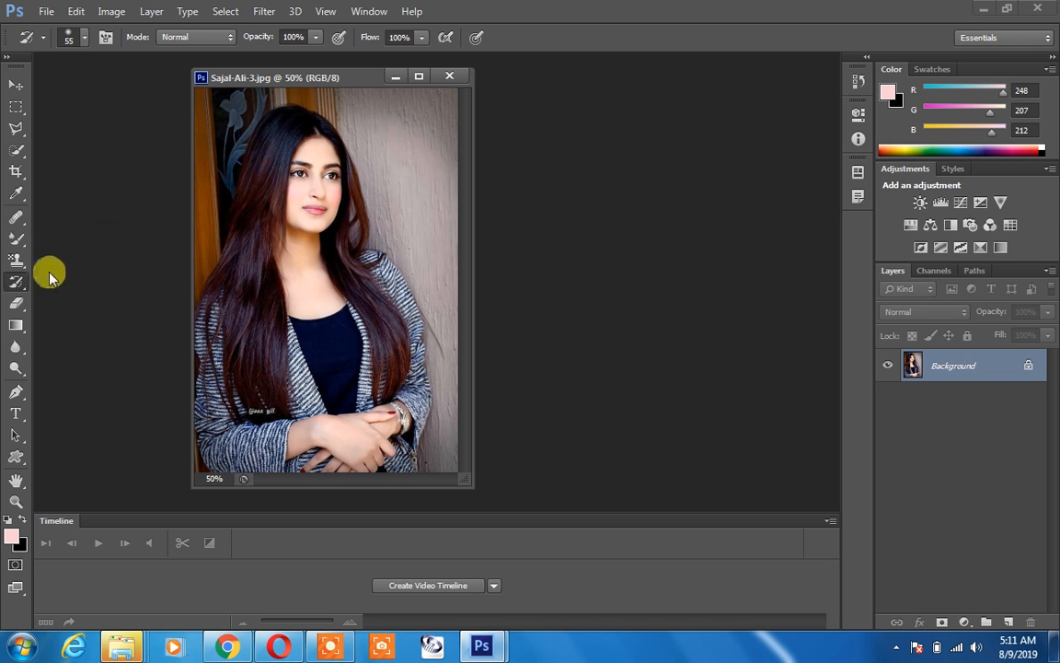
Step: Paint over the background beside the woman's hair with the History Brush at a size of 91 px
right_click(23, 281)
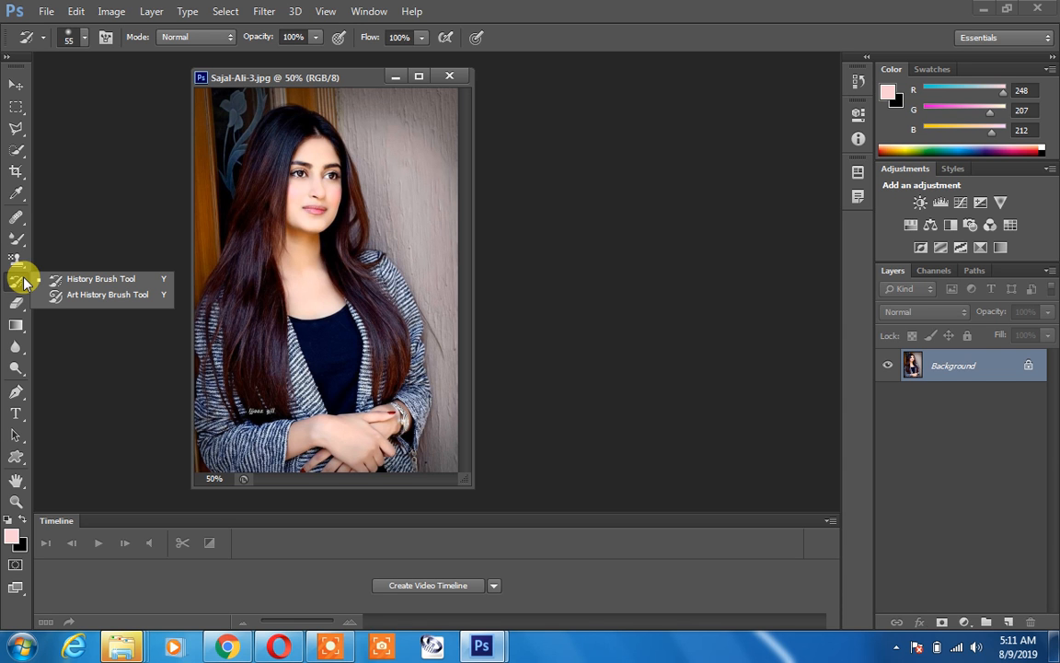
click(92, 281)
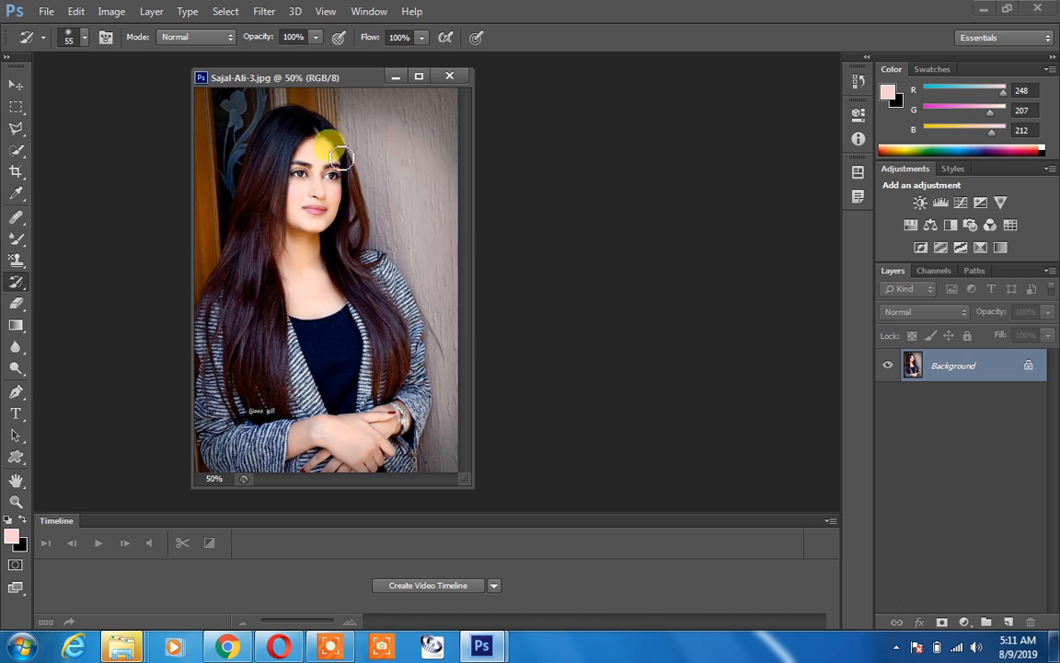
right_click(387, 120)
click(473, 159)
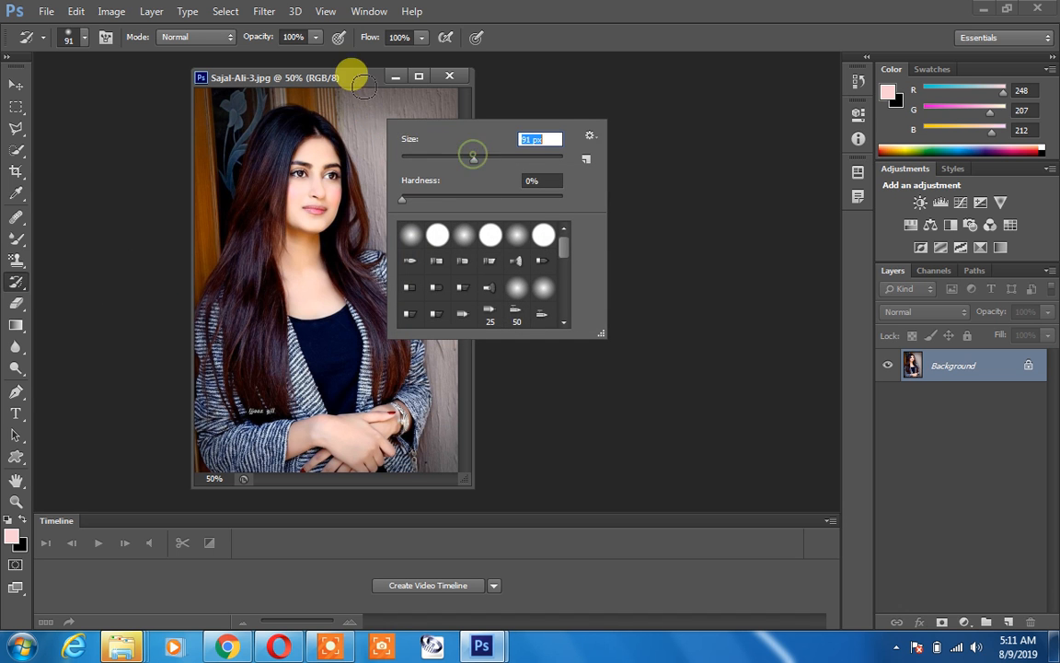
click(354, 84)
mouse_move(369, 120)
mouse_down()
mouse_move(400, 156)
mouse_move(404, 110)
mouse_move(425, 226)
mouse_move(391, 172)
mouse_move(396, 218)
mouse_up()
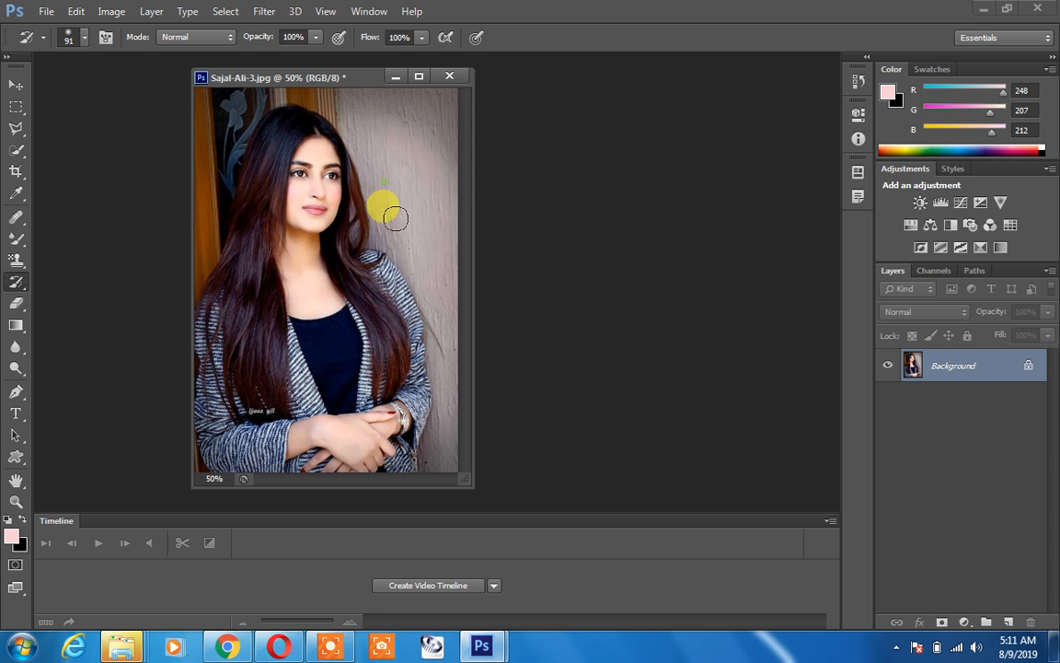
Step: Smear the background around the woman with the Art History Brush at a size of 71 px
right_click(17, 281)
click(101, 294)
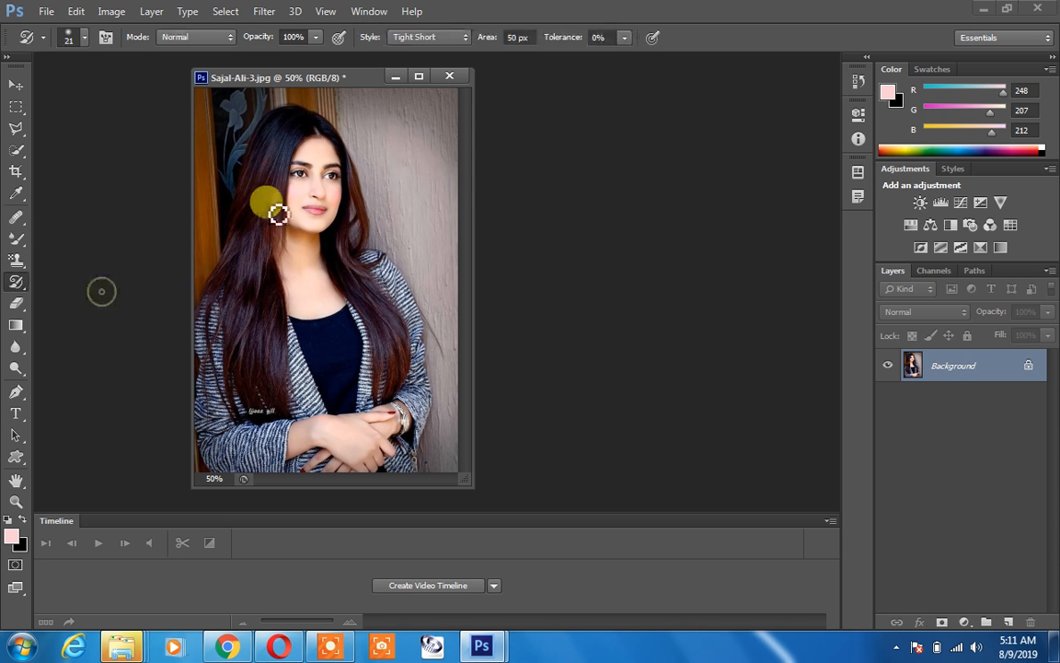
right_click(391, 159)
click(459, 191)
click(381, 96)
mouse_move(378, 131)
mouse_down()
mouse_move(393, 161)
mouse_move(418, 174)
mouse_move(443, 286)
mouse_move(449, 454)
mouse_up()
mouse_move(434, 276)
mouse_down()
mouse_move(425, 147)
mouse_move(432, 133)
mouse_move(446, 153)
mouse_move(448, 123)
mouse_move(410, 87)
mouse_move(387, 85)
mouse_move(342, 100)
mouse_move(234, 103)
mouse_move(197, 272)
mouse_move(205, 99)
mouse_move(221, 94)
mouse_move(229, 114)
mouse_move(257, 98)
mouse_move(348, 104)
mouse_move(402, 156)
mouse_move(407, 210)
mouse_move(380, 204)
mouse_move(368, 235)
mouse_move(393, 242)
mouse_move(456, 297)
mouse_move(391, 314)
mouse_move(354, 250)
mouse_move(390, 213)
mouse_move(441, 219)
mouse_move(376, 111)
mouse_move(397, 116)
mouse_move(402, 256)
mouse_up()
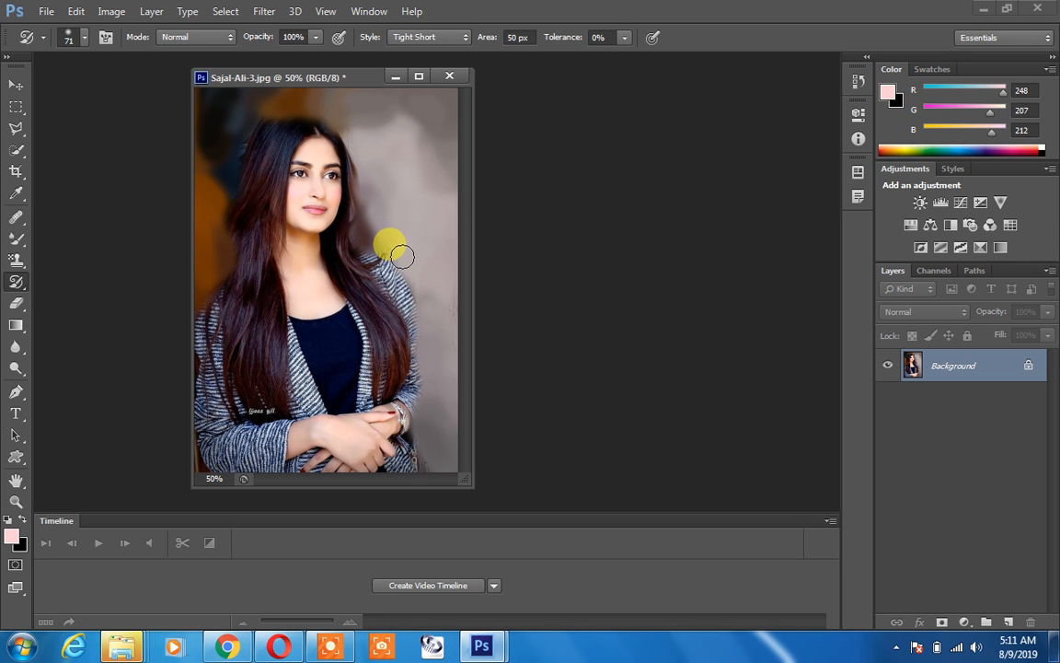
mouse_move(402, 255)
mouse_down()
mouse_move(360, 221)
mouse_move(390, 245)
mouse_move(422, 315)
mouse_move(419, 421)
mouse_move(260, 329)
mouse_move(264, 313)
mouse_move(66, 288)
mouse_up()
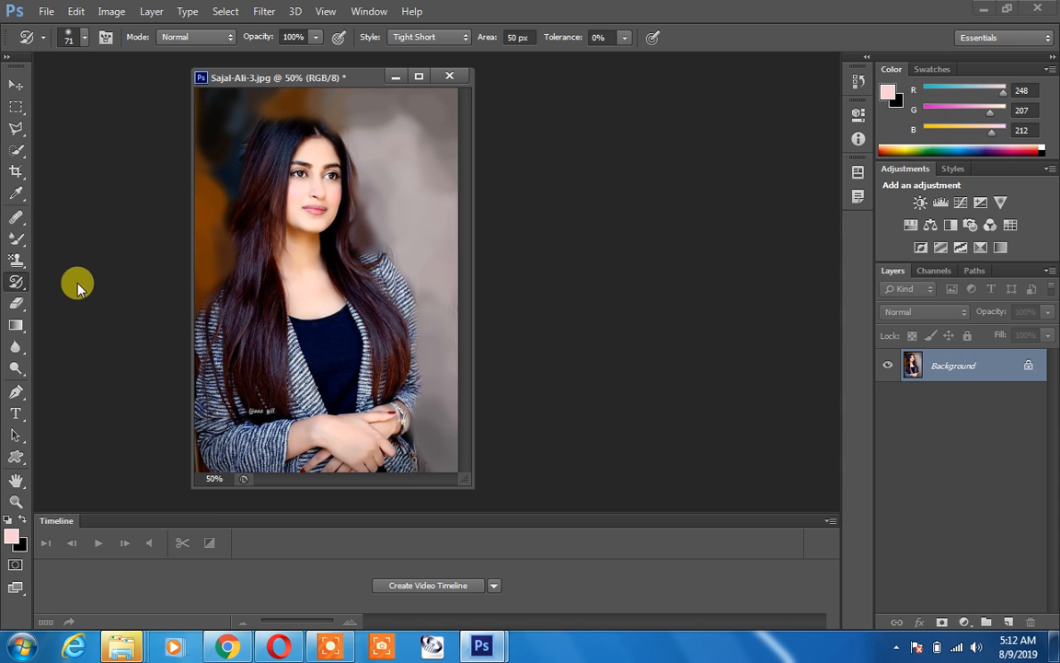
Step: Restore the original edges of the woman's hair and jacket with the History Brush
click(18, 283)
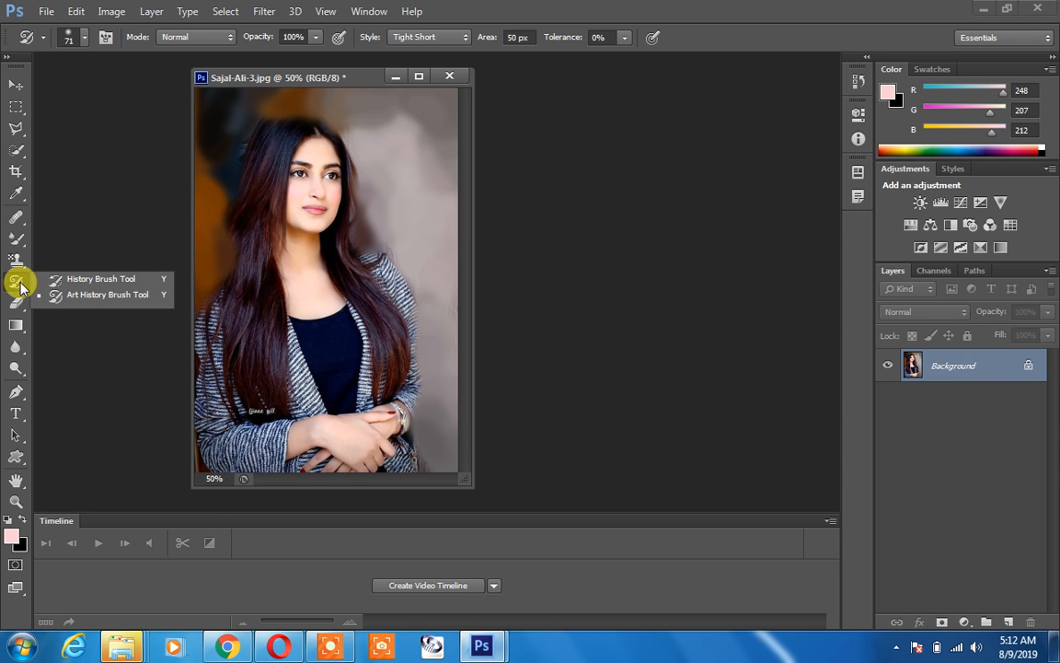
click(71, 281)
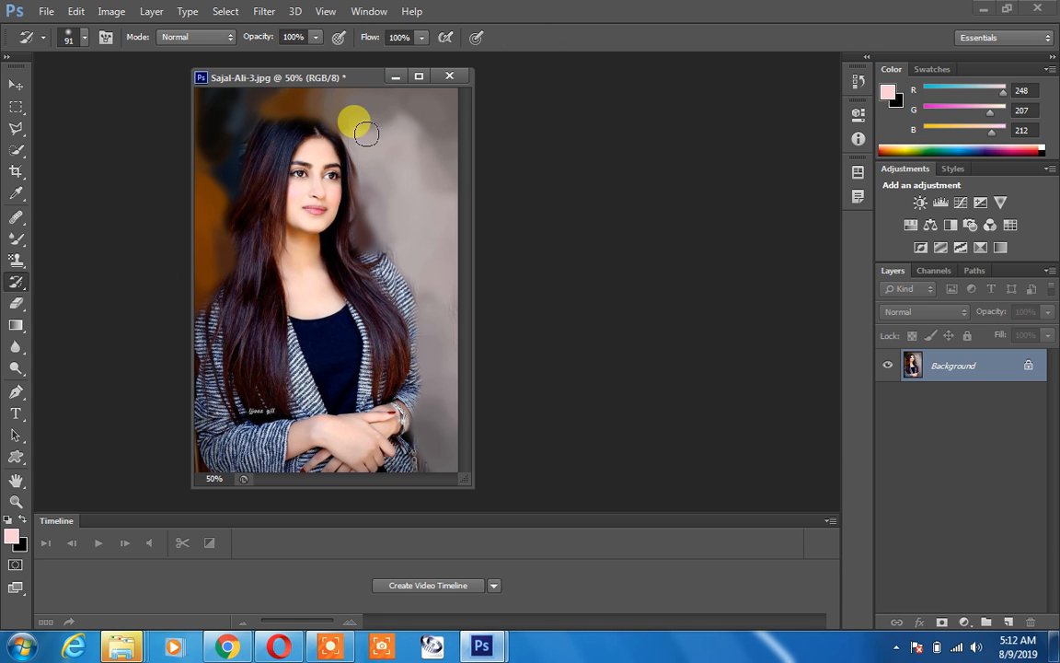
mouse_move(351, 130)
mouse_down()
mouse_move(386, 290)
mouse_move(326, 157)
mouse_move(288, 113)
mouse_move(267, 122)
mouse_move(219, 282)
mouse_move(218, 217)
mouse_move(189, 310)
mouse_move(189, 400)
mouse_move(210, 431)
mouse_move(417, 443)
mouse_move(397, 297)
mouse_move(355, 236)
mouse_move(313, 121)
mouse_move(256, 106)
mouse_move(250, 142)
mouse_move(333, 270)
mouse_move(325, 257)
mouse_up()
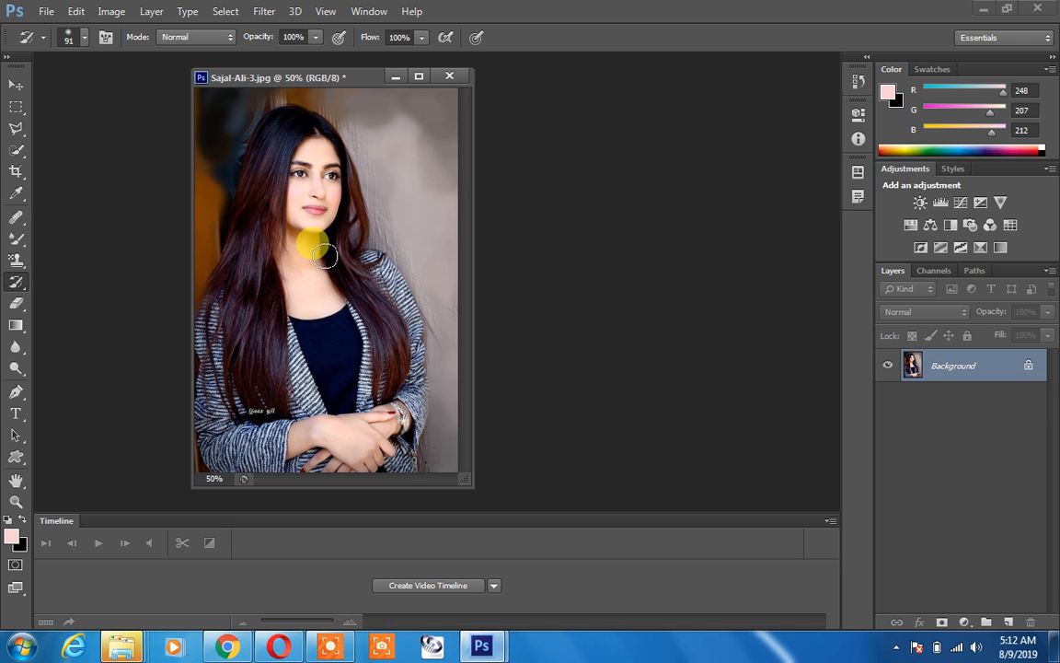
Step: Outline the woman from the jacket's lower edge around her hair and back with the Polygonal Lasso, closing the selection
mouse_move(16, 129)
mouse_down()
mouse_move(51, 145)
mouse_move(83, 139)
mouse_up()
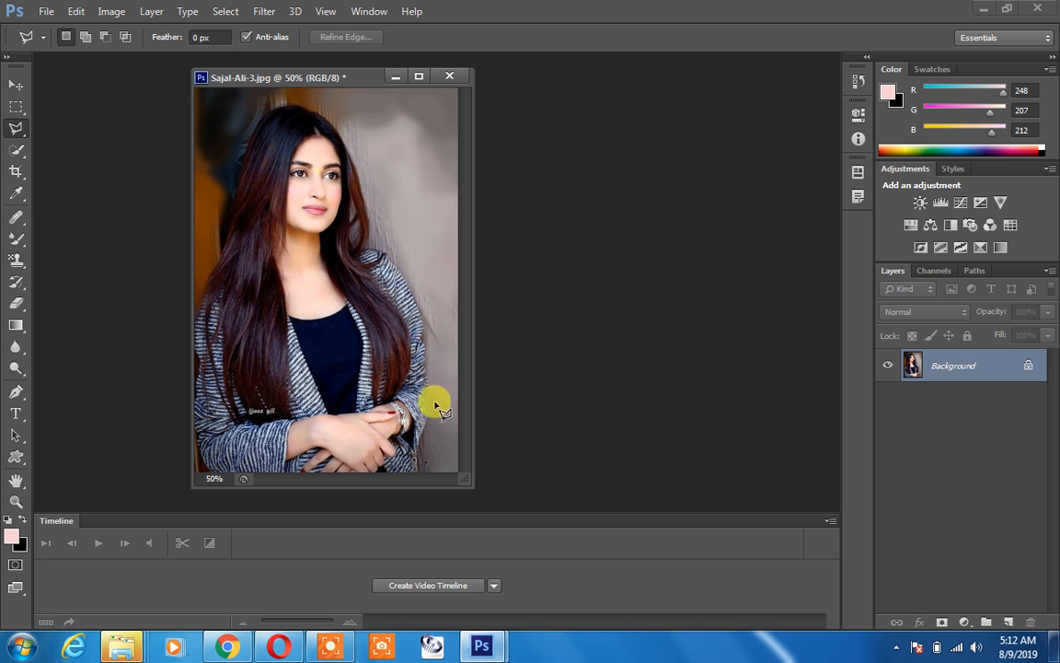
click(419, 463)
click(431, 373)
click(422, 308)
click(401, 266)
click(351, 155)
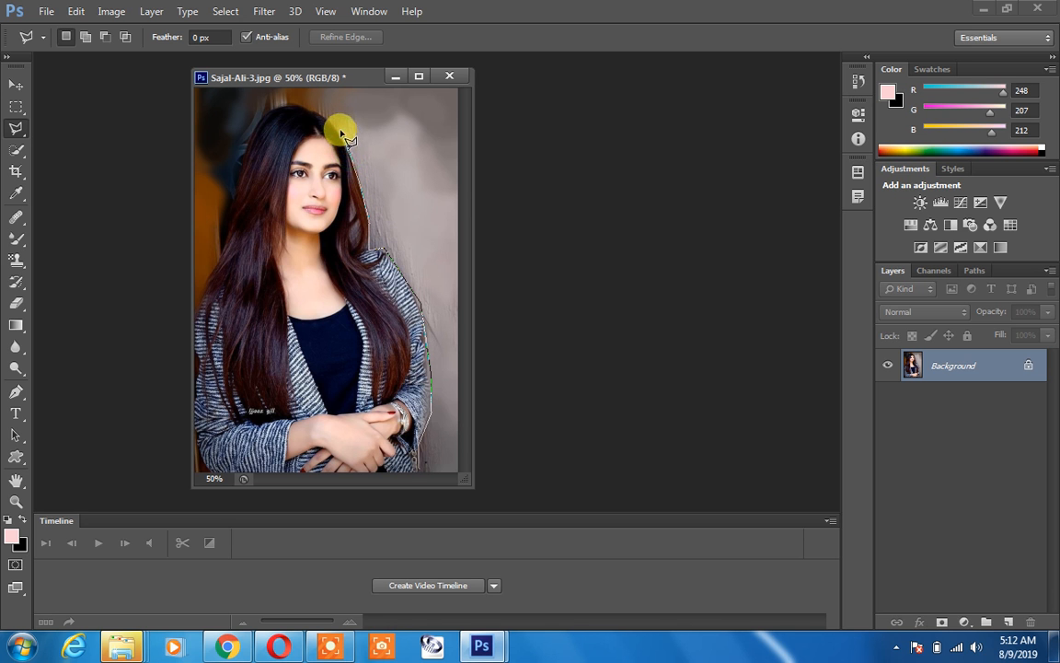
click(310, 113)
click(245, 143)
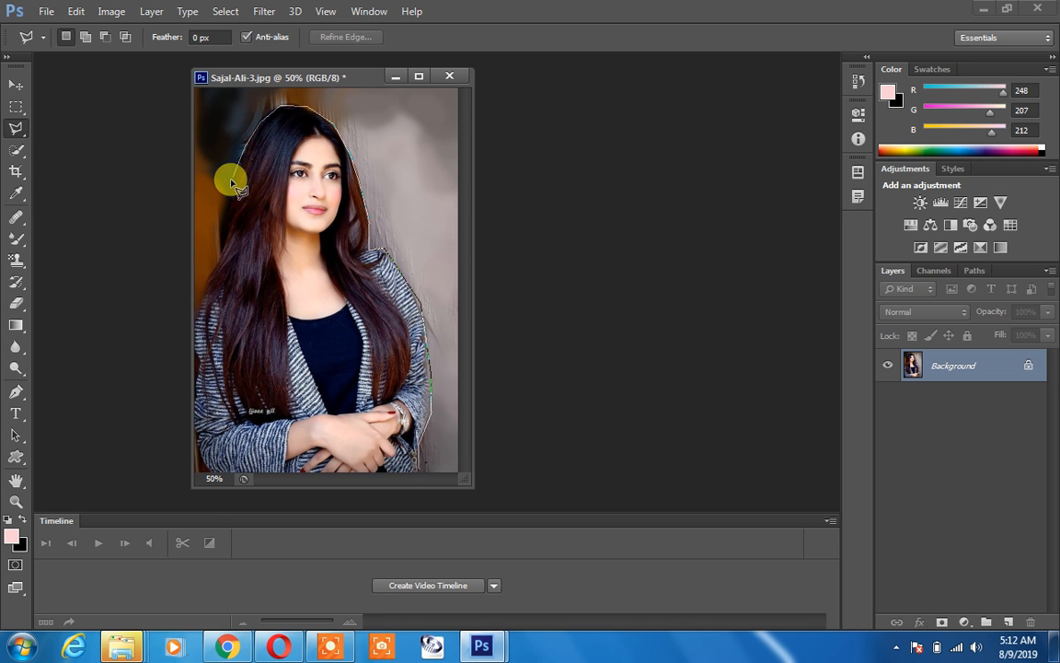
click(230, 181)
click(223, 211)
click(222, 230)
click(220, 254)
click(201, 290)
click(194, 308)
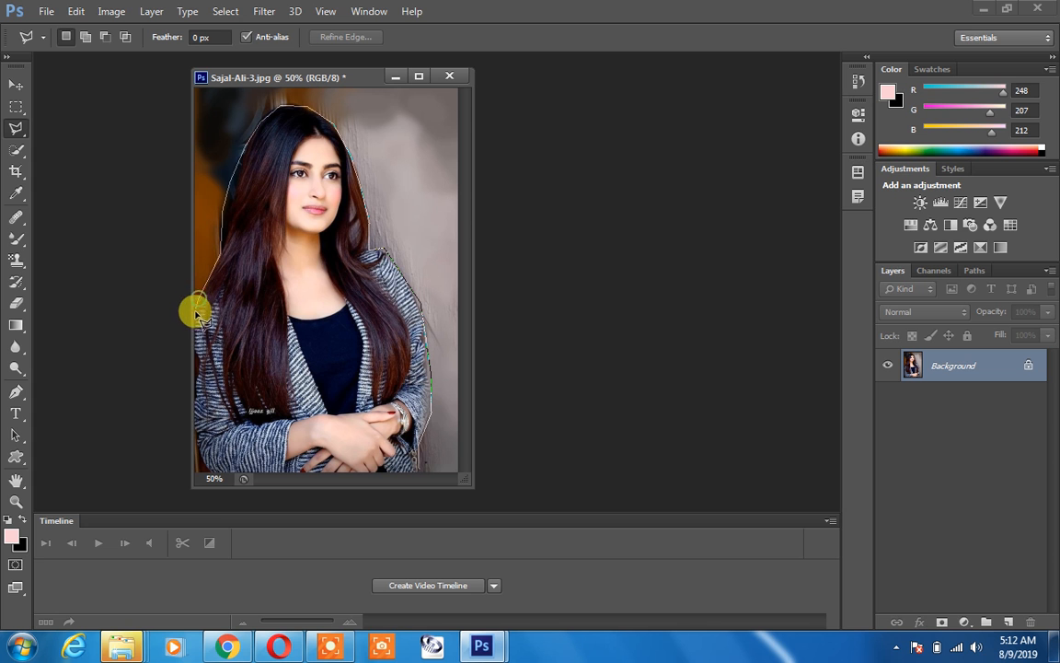
click(195, 358)
click(195, 386)
click(196, 415)
click(199, 445)
click(207, 467)
click(230, 475)
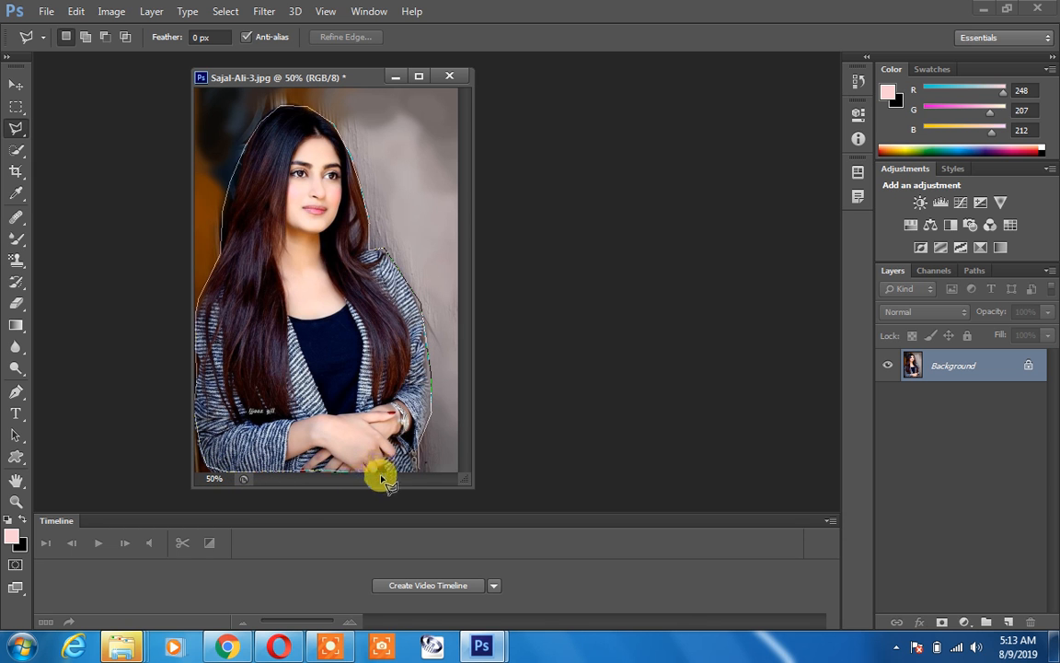
click(416, 466)
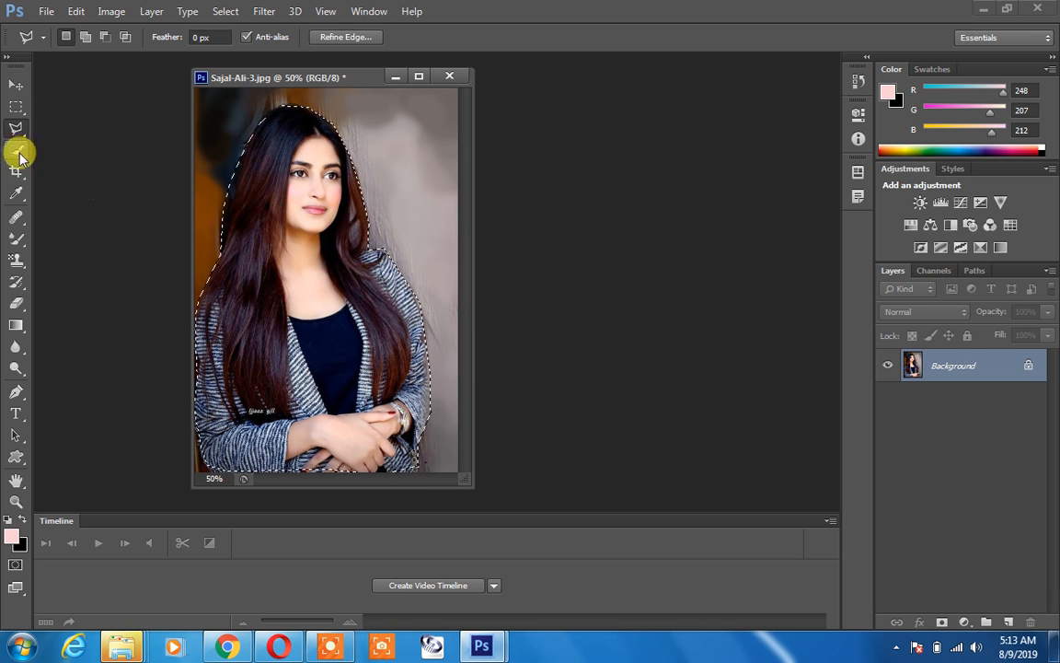
Step: Activate the Art History Brush and invert the selection so that it covers the background
click(14, 293)
right_click(16, 285)
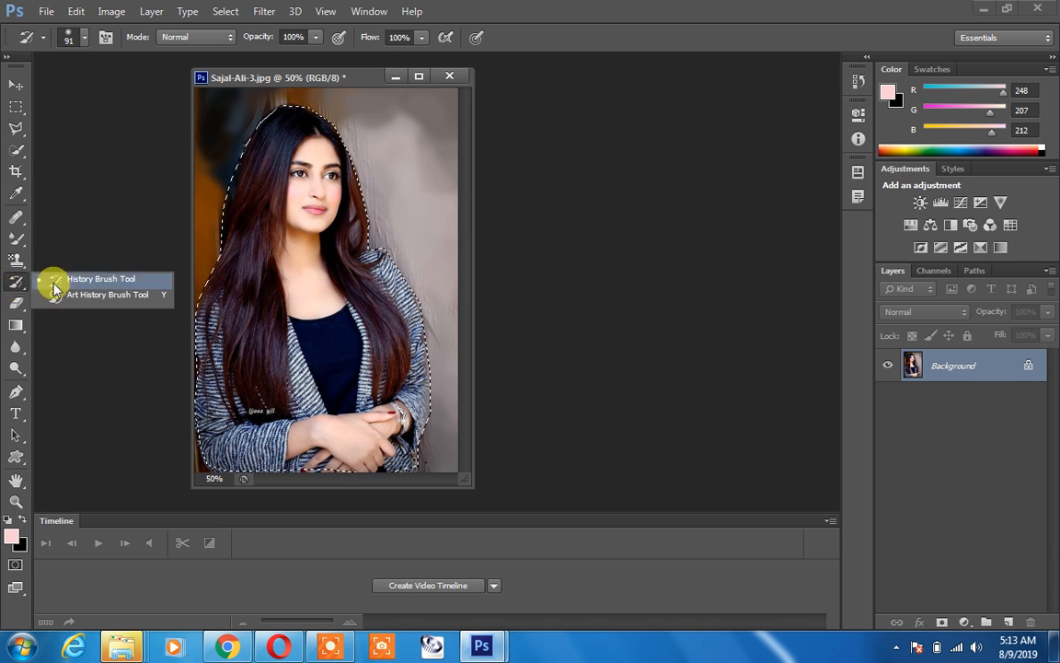
click(102, 295)
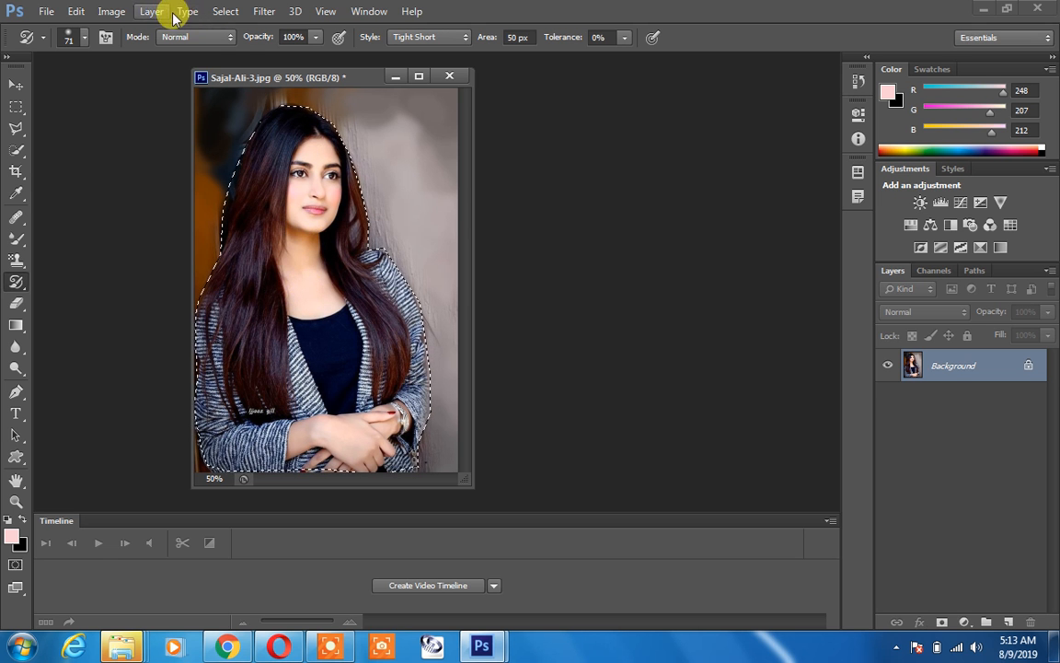
click(222, 11)
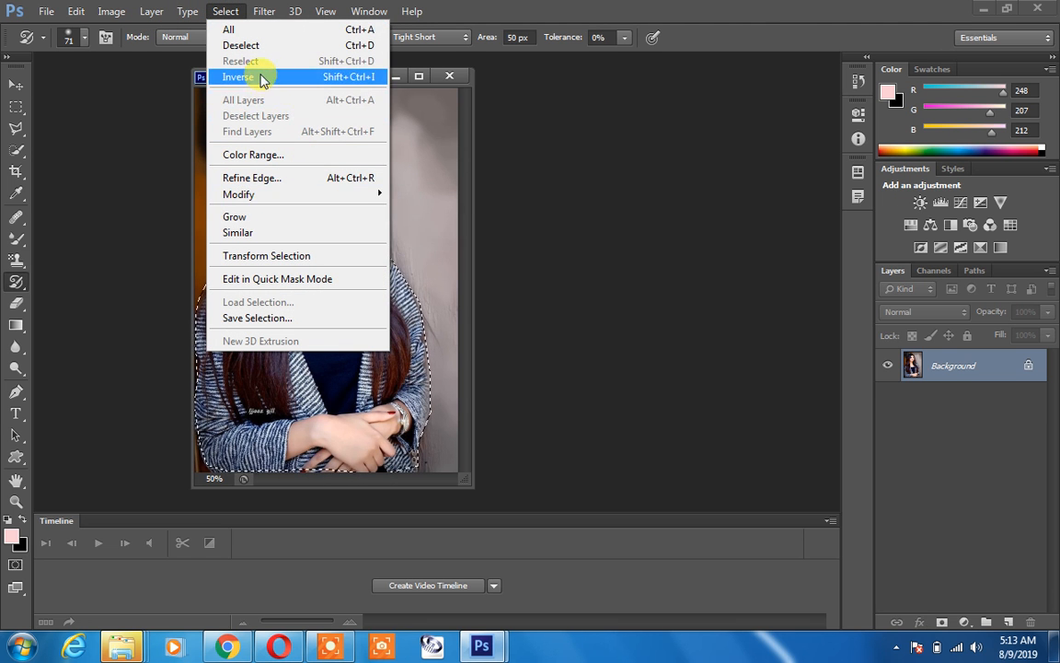
click(352, 79)
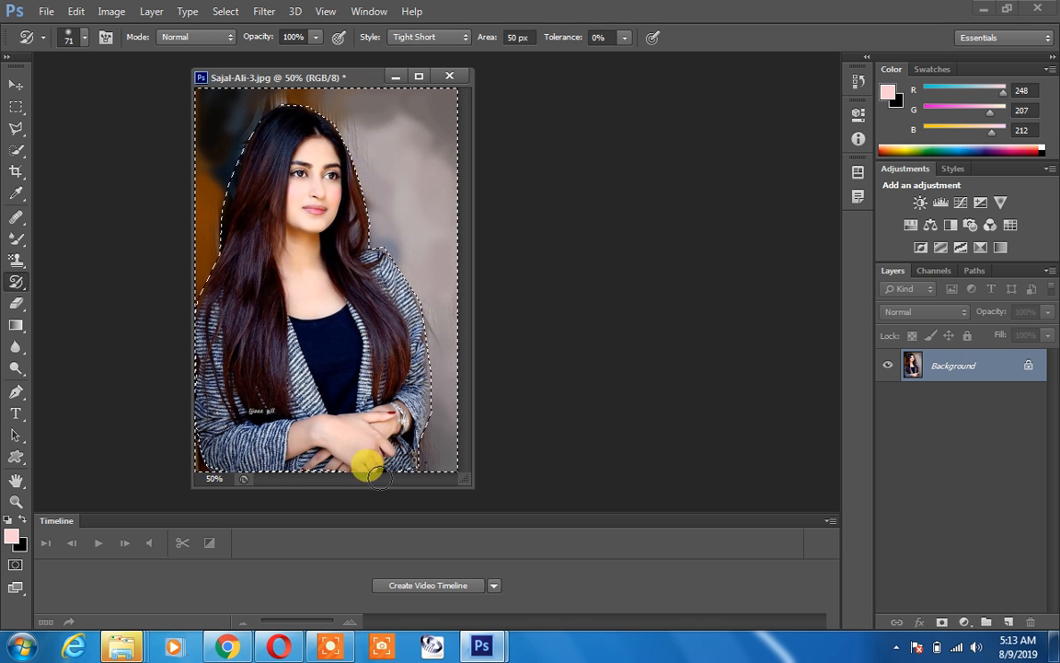
Step: Paint over the selected background with the Art History Brush at a size of 154 px, and deselect
right_click(392, 222)
drag(470, 264, 512, 264)
mouse_move(384, 144)
mouse_down()
mouse_move(384, 68)
mouse_move(88, 166)
mouse_move(214, 81)
mouse_move(256, 79)
mouse_move(182, 249)
mouse_move(228, 78)
mouse_move(390, 175)
mouse_move(301, 90)
mouse_move(367, 220)
mouse_move(357, 493)
mouse_move(151, 434)
mouse_move(423, 249)
mouse_move(190, 42)
mouse_move(314, 428)
mouse_move(149, 21)
mouse_up()
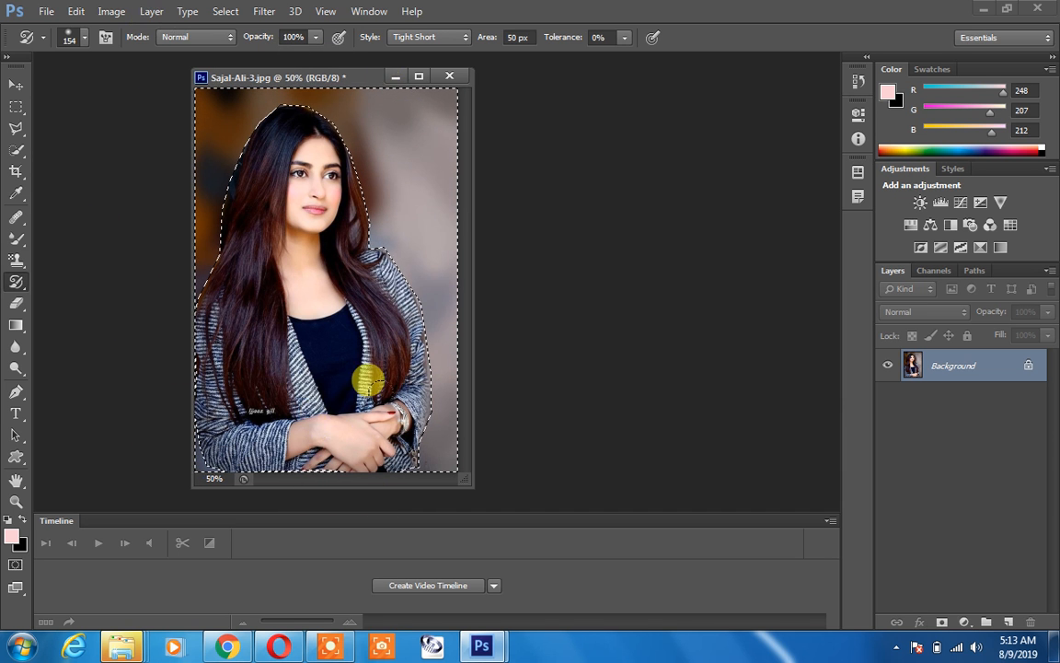
key(ctrl+d)
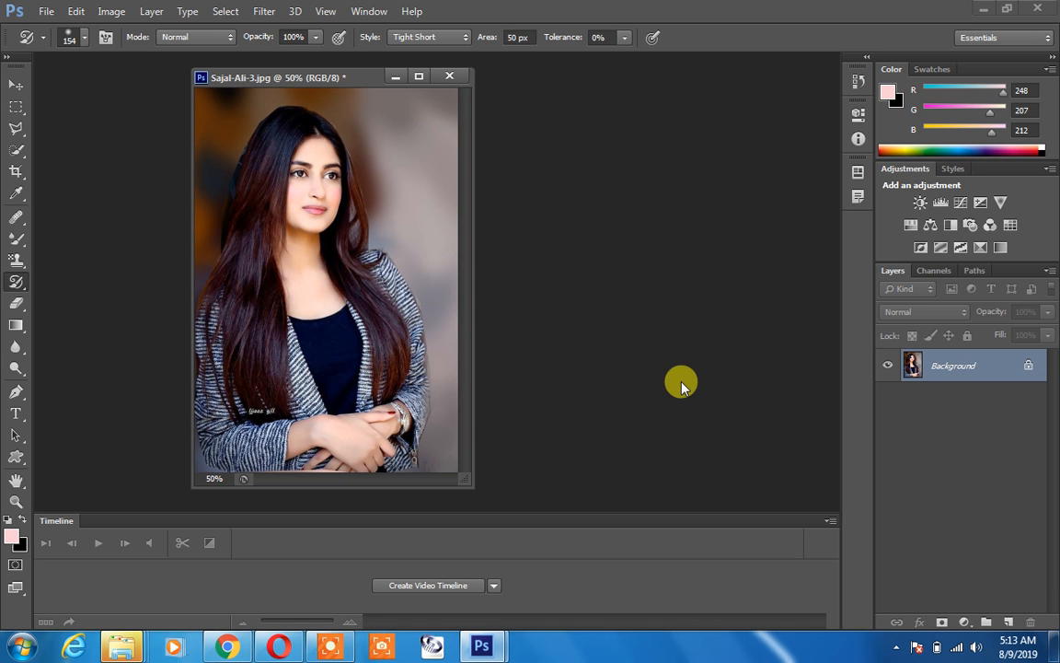